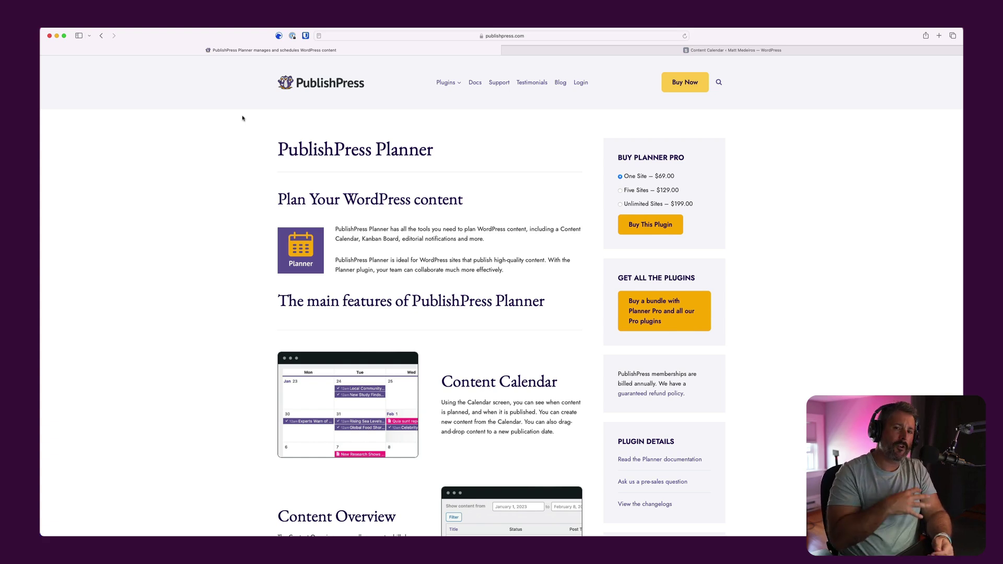
- Scroll through the PublishPress Planner product page and its Pro pricing, then back to the top
scroll(314, 183, "down", 5)
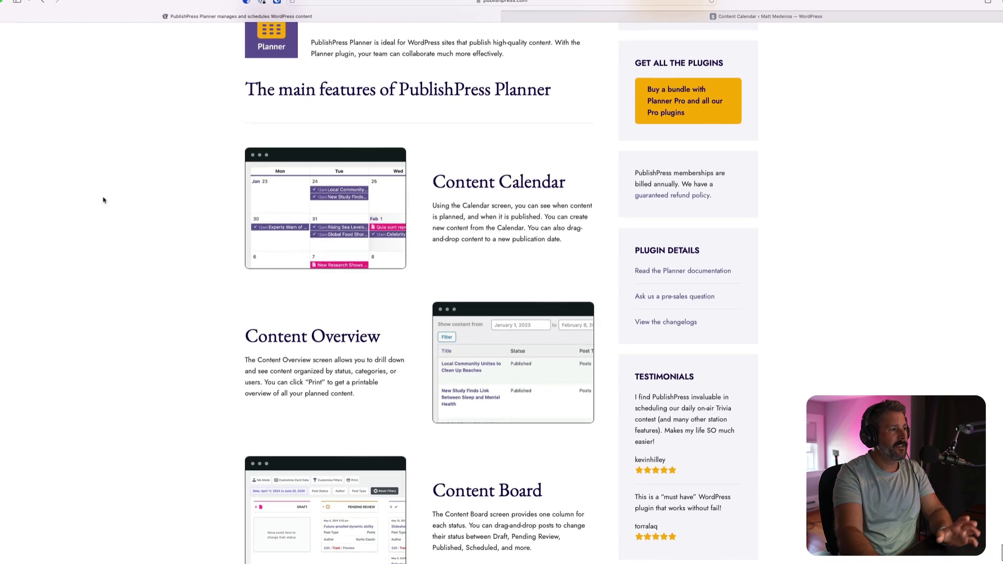
scroll(131, 275, "up", 5)
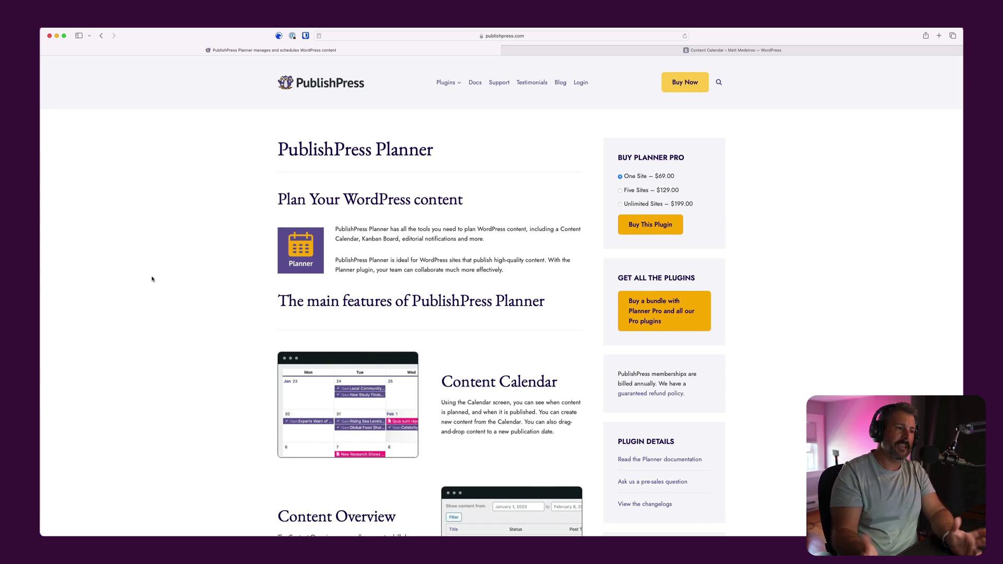
- Show the May 22 post's details in the Content Calendar, then browse the status, category, tag and author filters
left_click(718, 49)
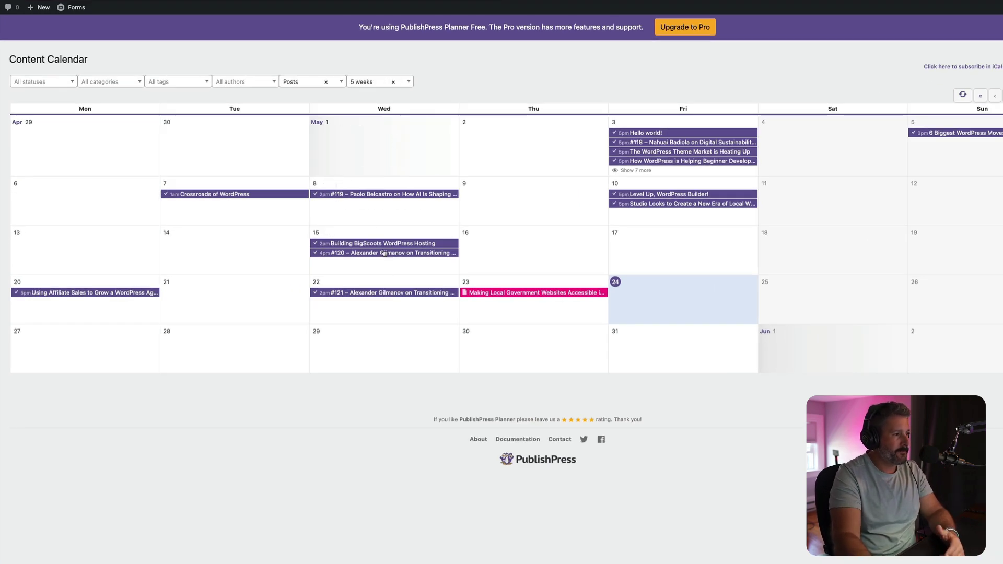
left_click(398, 294)
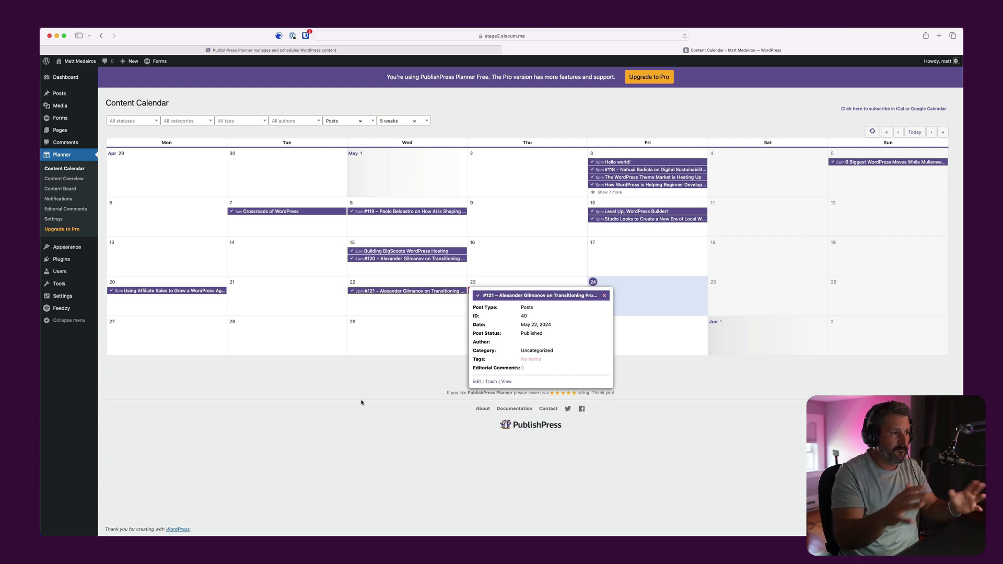
left_click(156, 122)
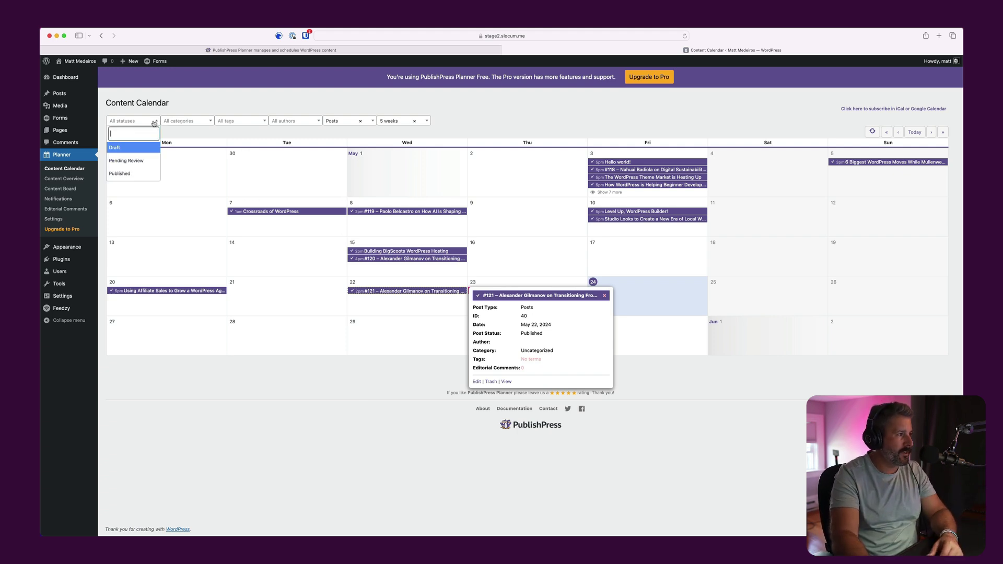
left_click(189, 120)
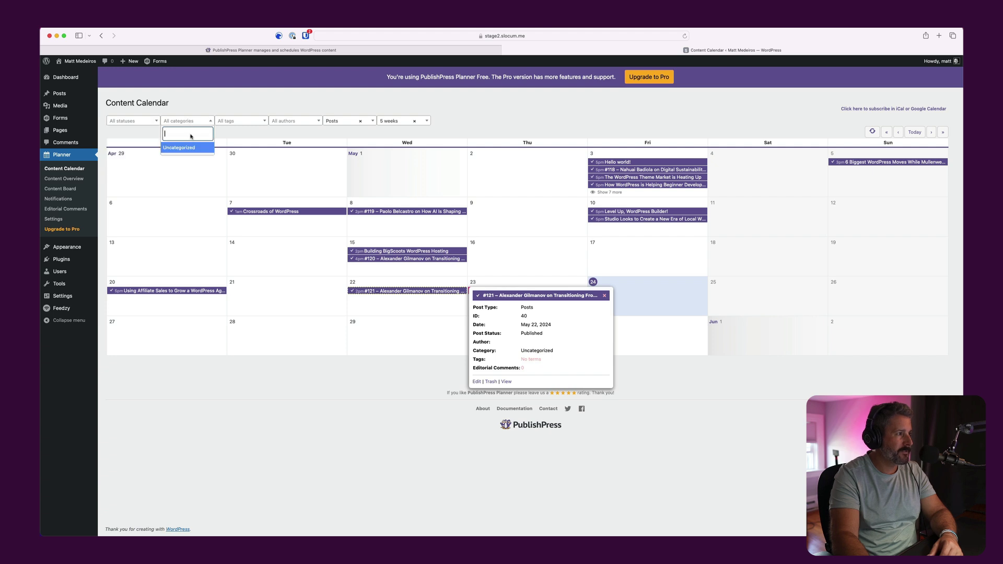
left_click(240, 126)
left_click(242, 121)
left_click(297, 122)
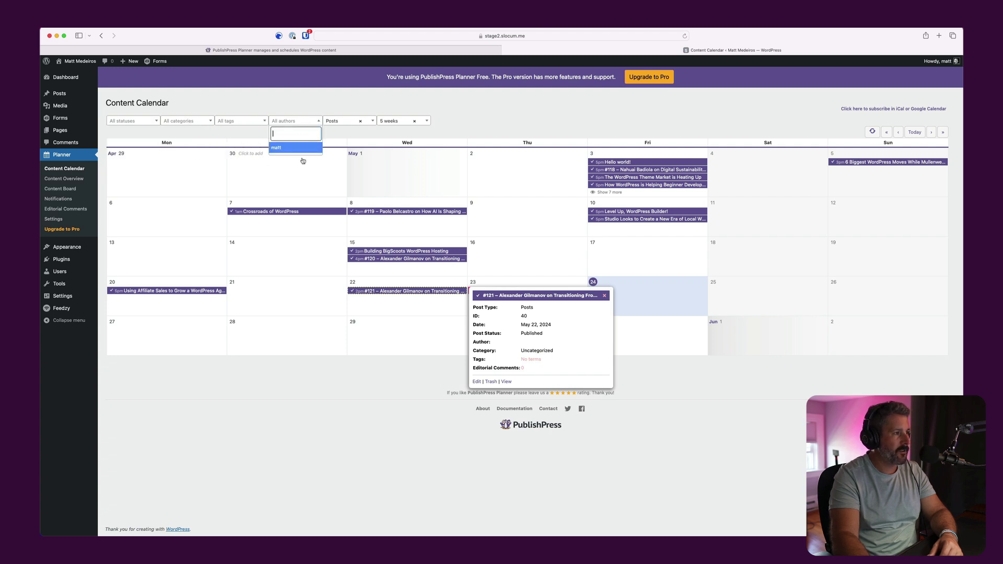
left_click(338, 110)
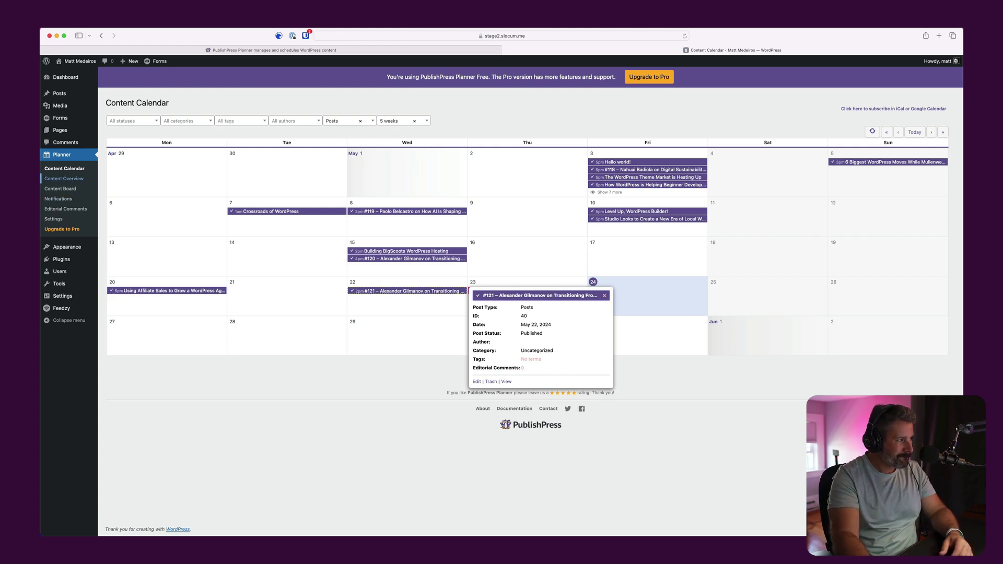
- View the Planner Content Overview of published posts, then switch to the Content Board
left_click(78, 179)
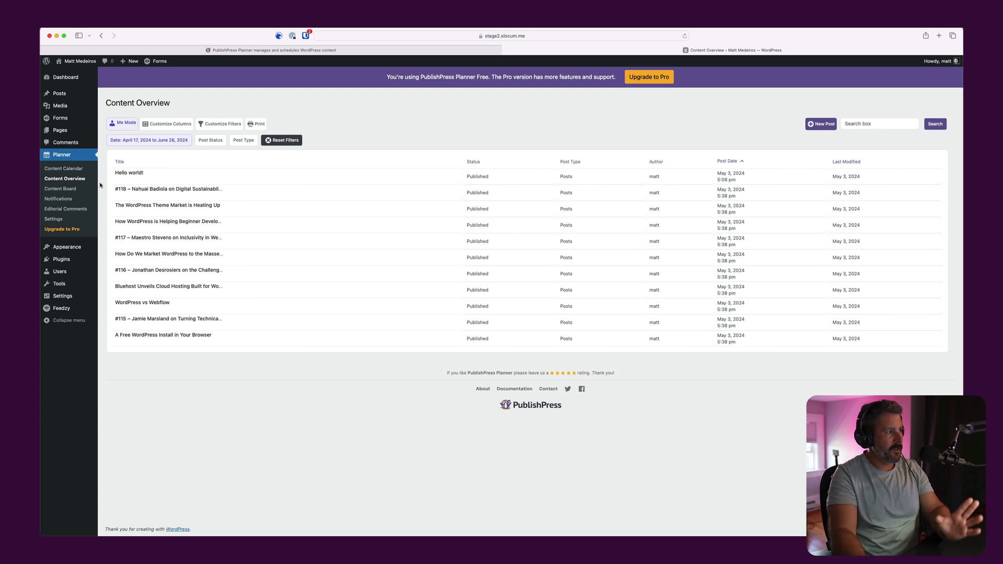
left_click(70, 190)
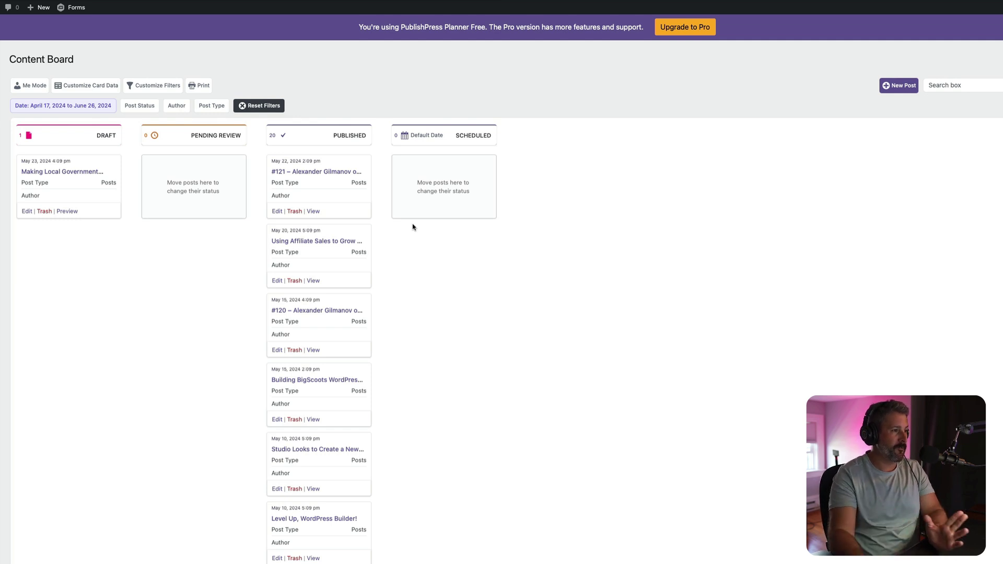
- Move the May 22 card through Pending Review into Draft, and the May 23 draft into Published
left_click_drag(337, 162, 205, 162)
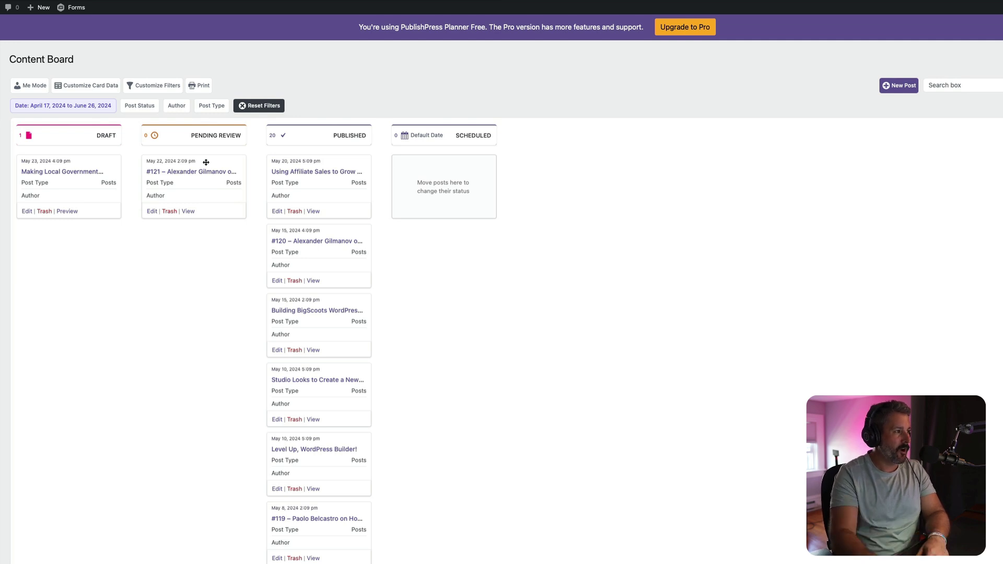
left_click_drag(206, 162, 90, 226)
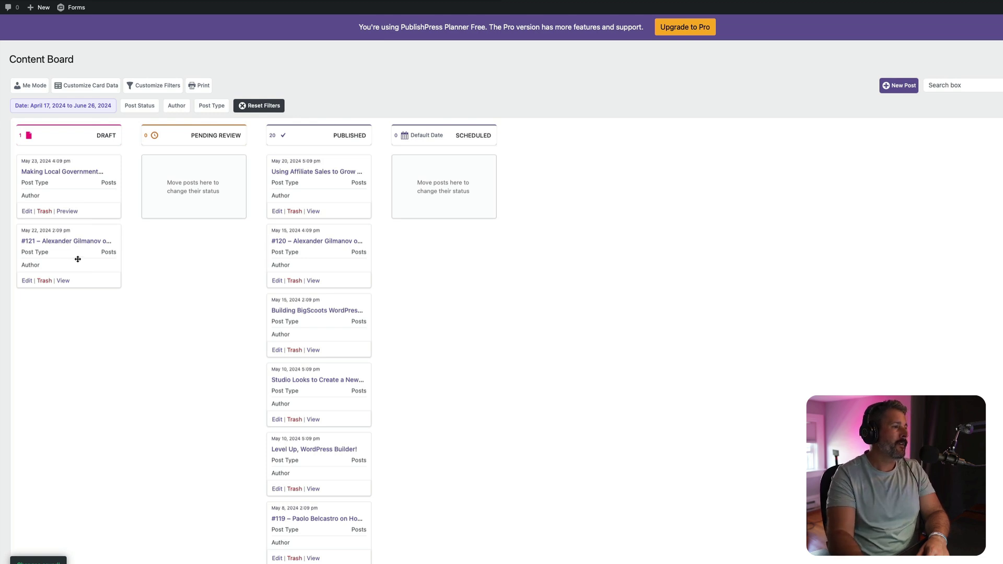
left_click_drag(92, 162, 224, 161)
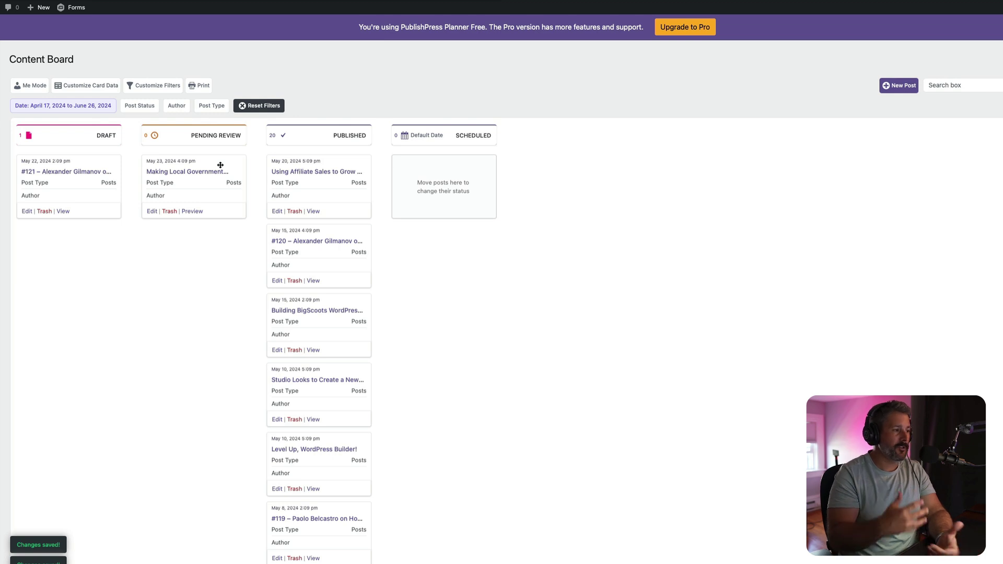
left_click_drag(201, 165, 317, 156)
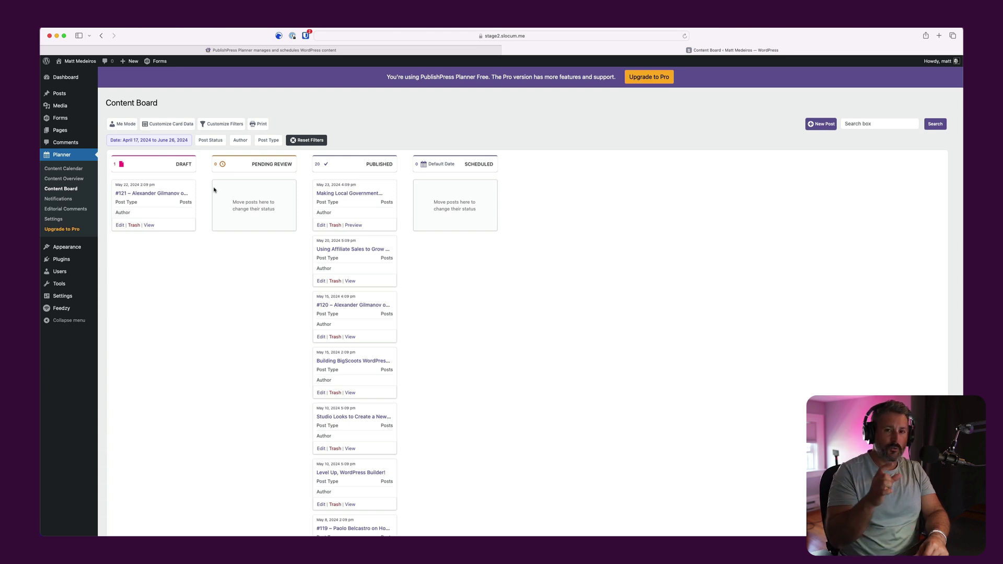
- Open the May 23 post's editorial comments, dismiss the backup notice, and return to All Posts
left_click(343, 194)
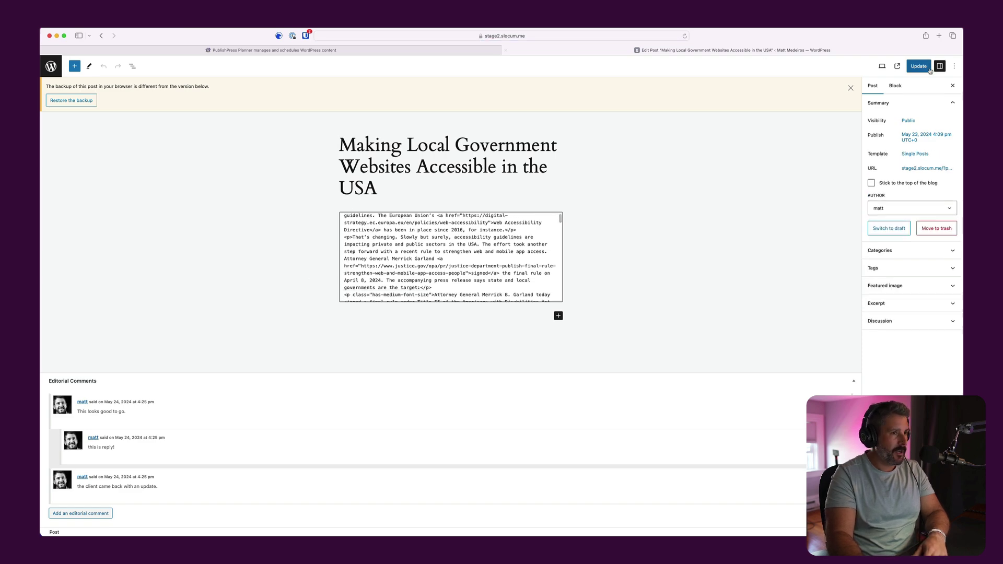
left_click(851, 88)
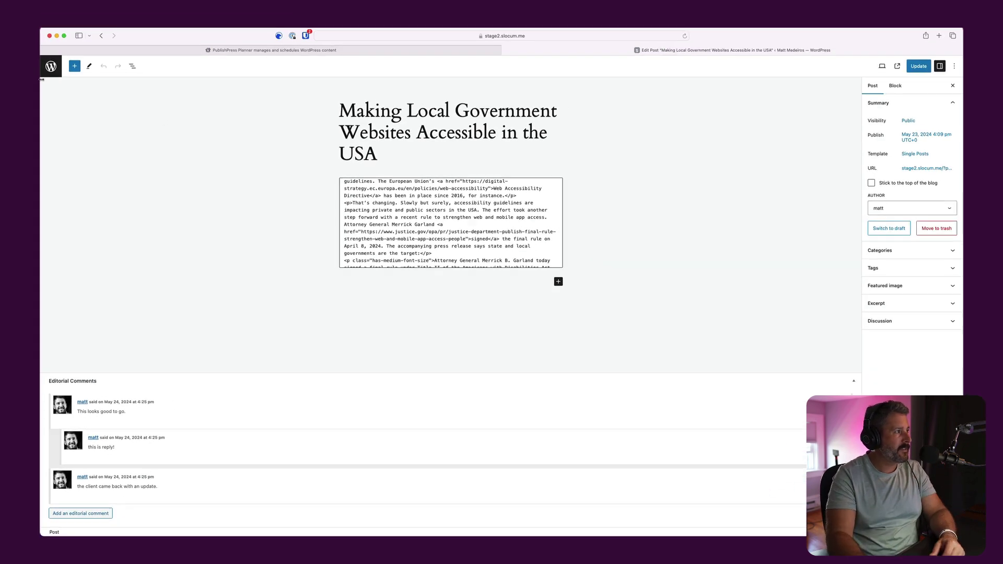
left_click(50, 73)
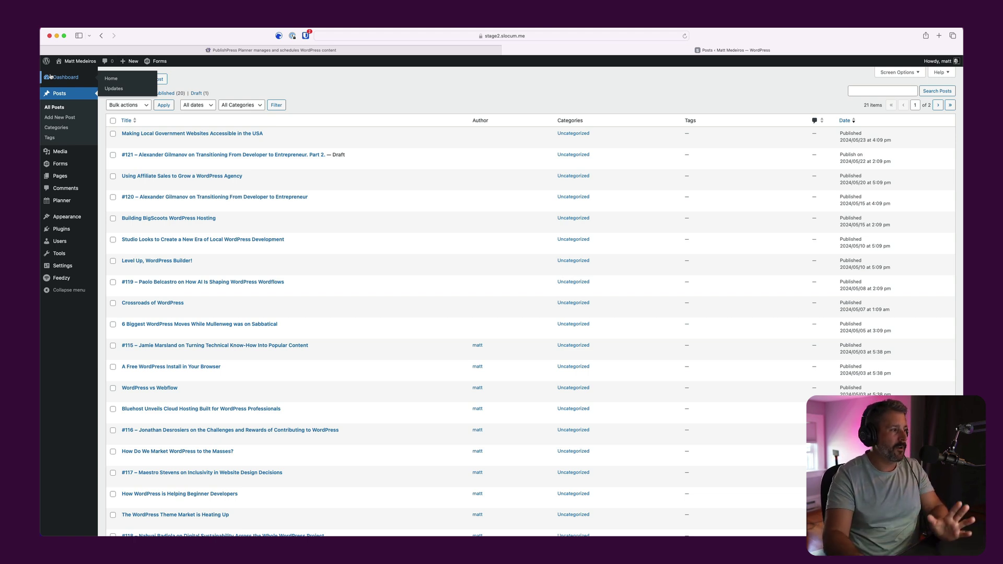
- Go to Planner > Editorial Comments to see the 3 comments on the accessibility post
mouse_move(77, 202)
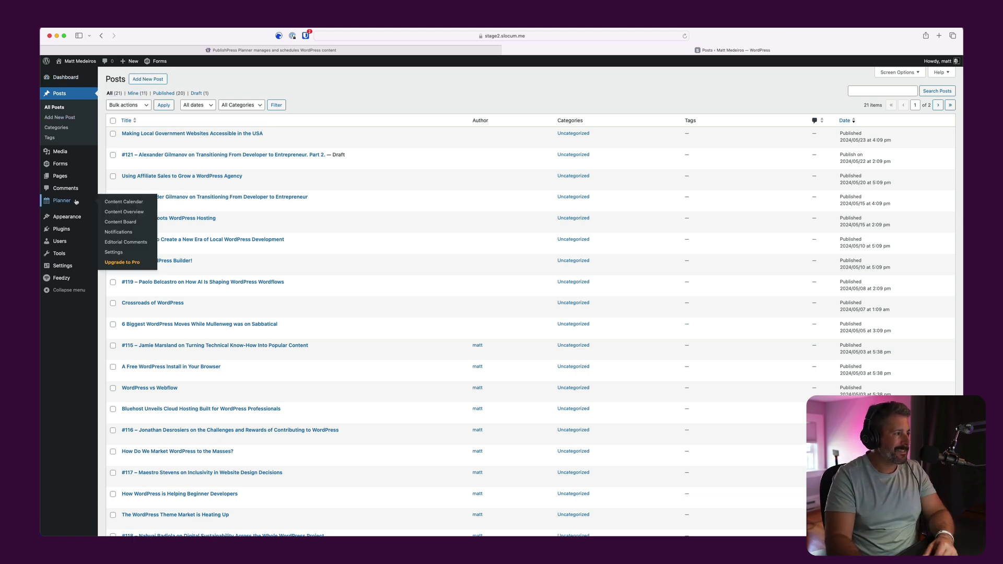
left_click(126, 243)
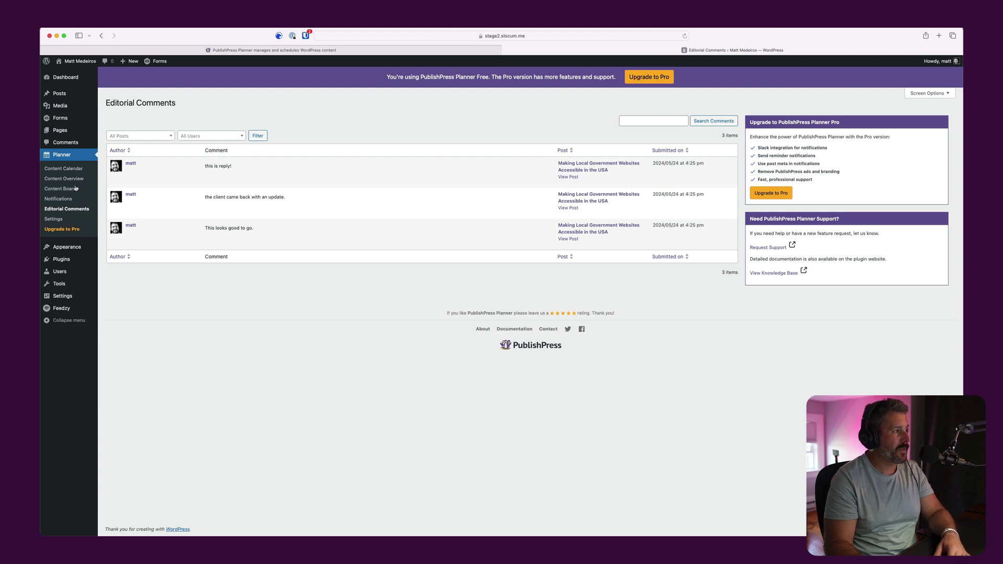
- Open the Planner Notifications list and edit the Notify on editorial comments workflow
left_click(65, 198)
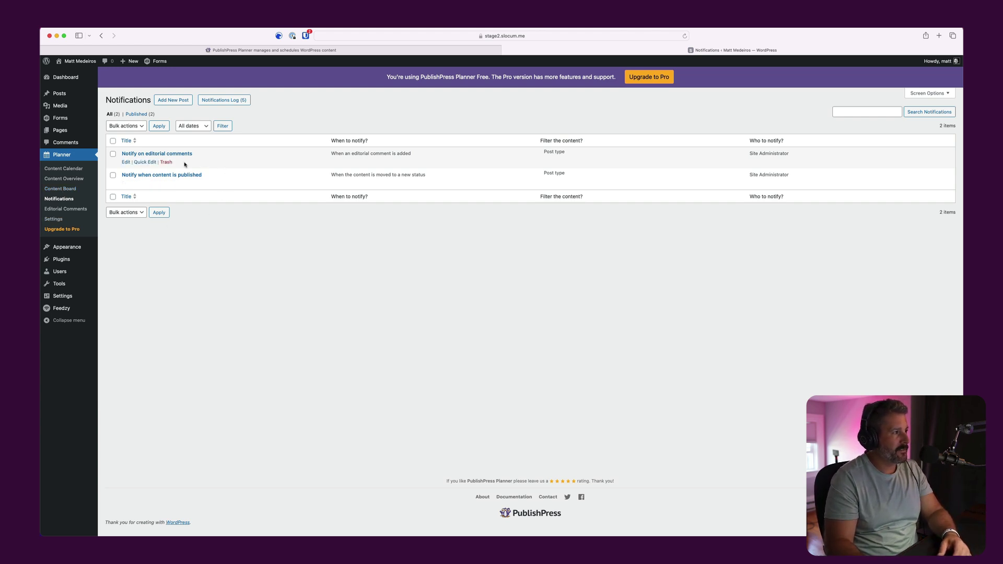
left_click(125, 162)
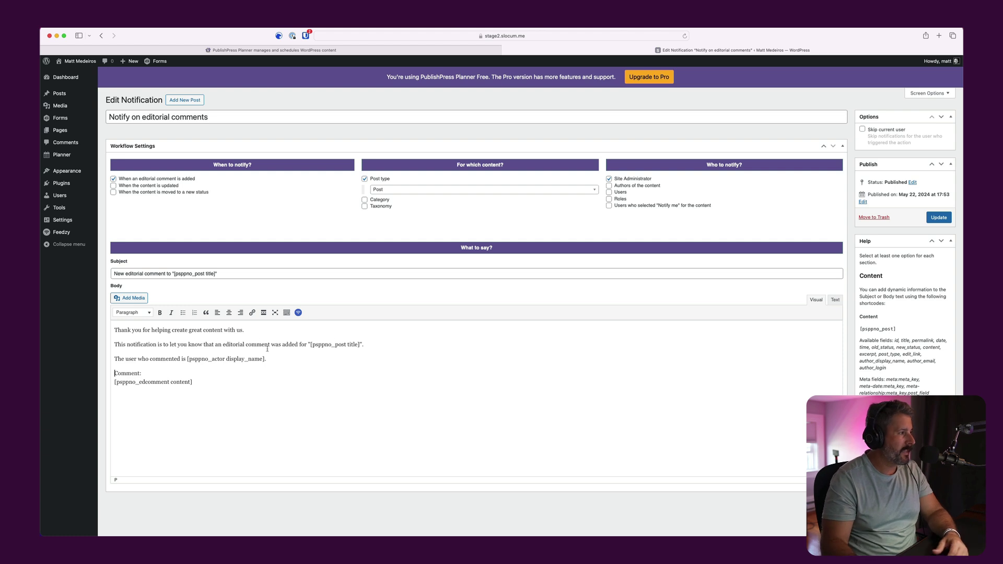
- Review the workflow's triggers, target content, Site Administrator recipient and message text
mouse_move(61, 176)
mouse_move(61, 156)
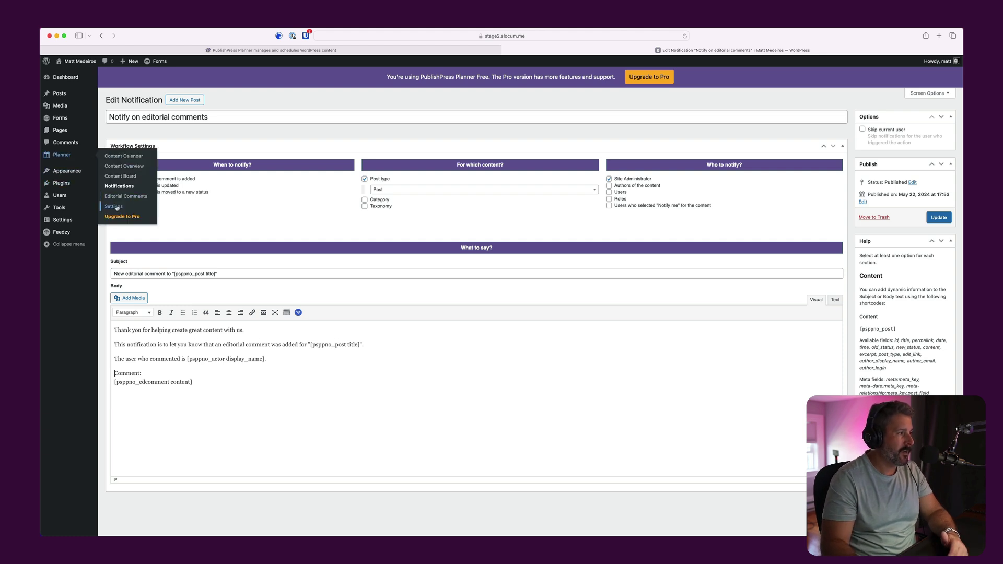
- Browse Planner Settings: Content Overview, Content Board, Notifications, Editorial Fields, Editorial Comments and Features tabs
left_click(116, 206)
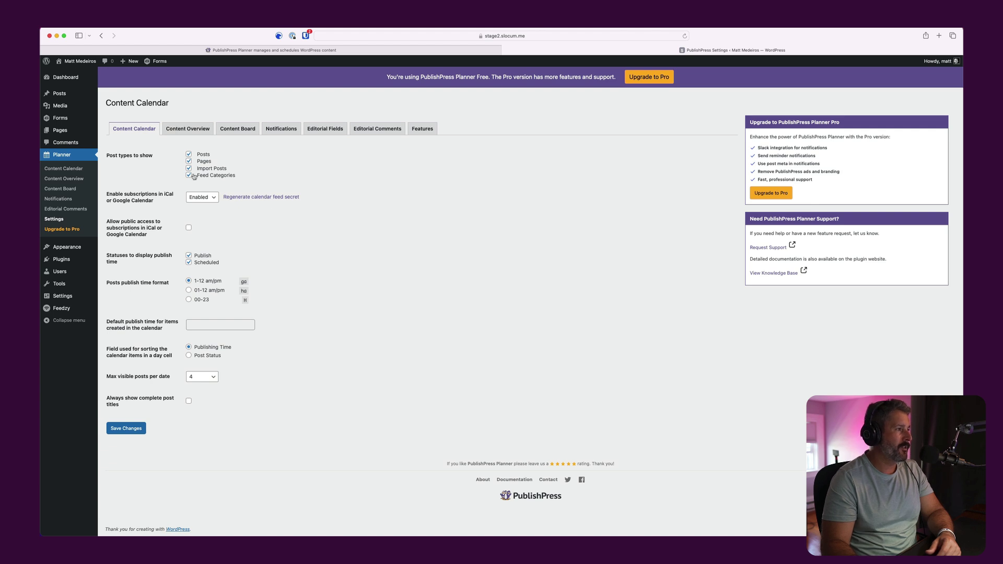
left_click(191, 130)
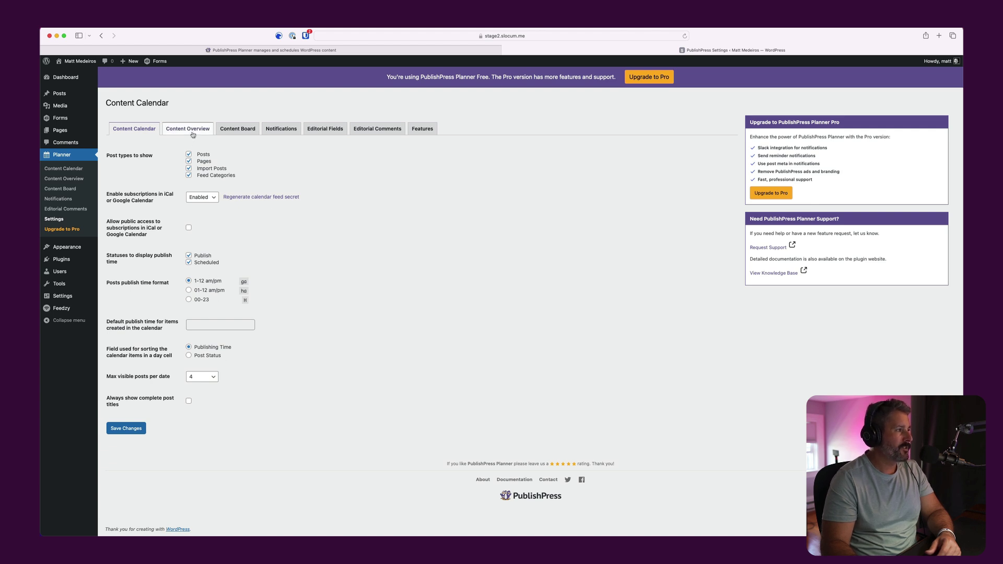
left_click(232, 130)
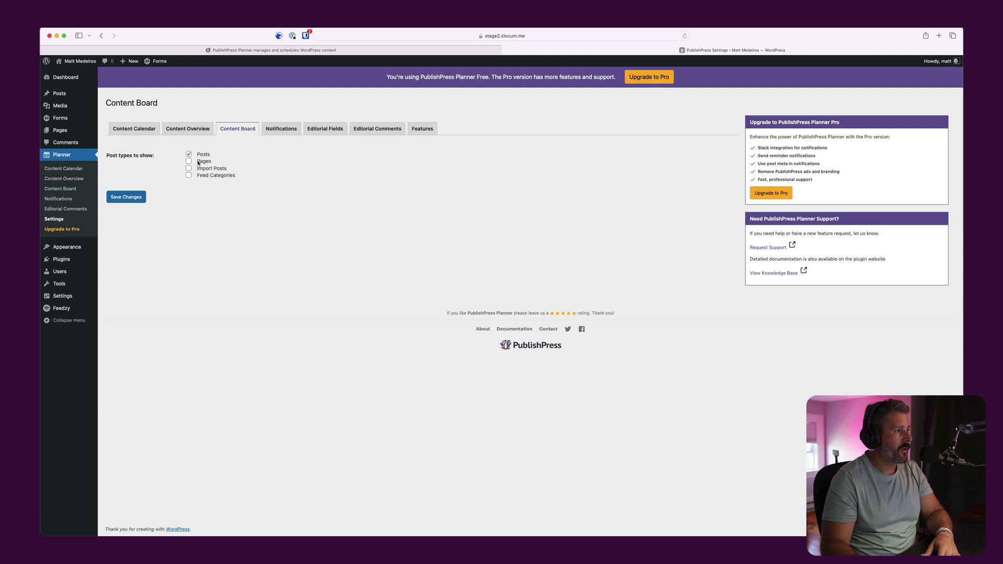
left_click(269, 129)
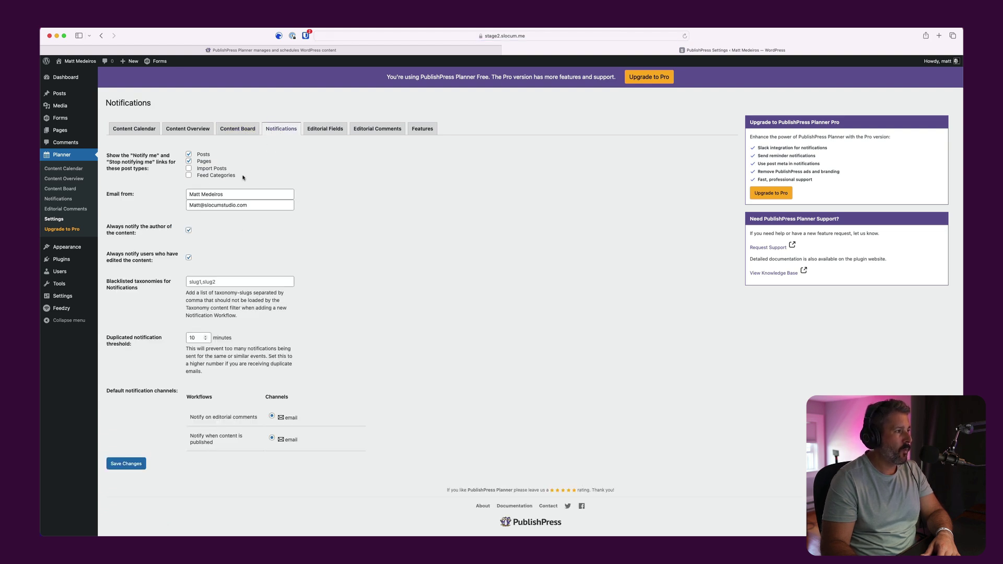
left_click(320, 133)
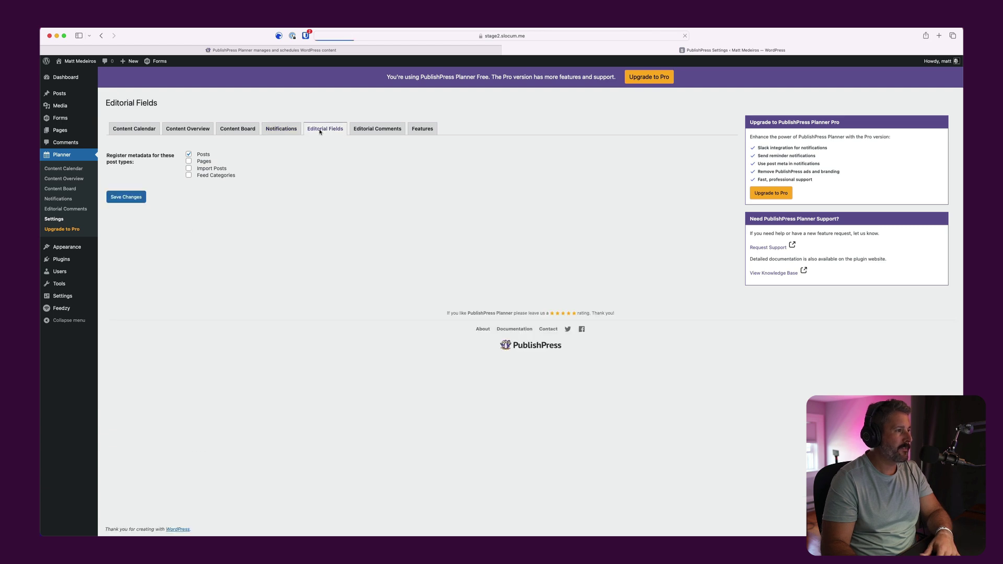
left_click(363, 130)
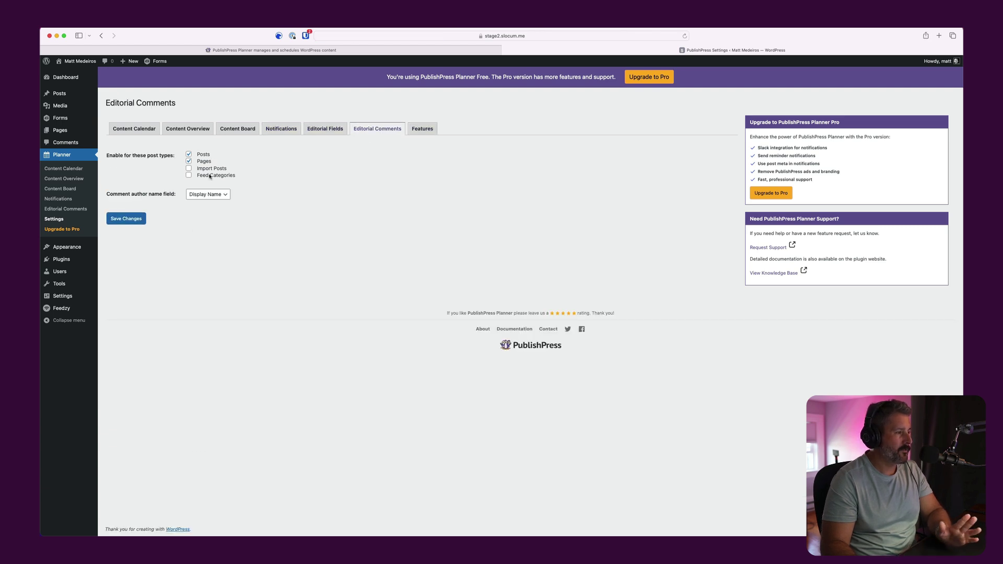
left_click(430, 129)
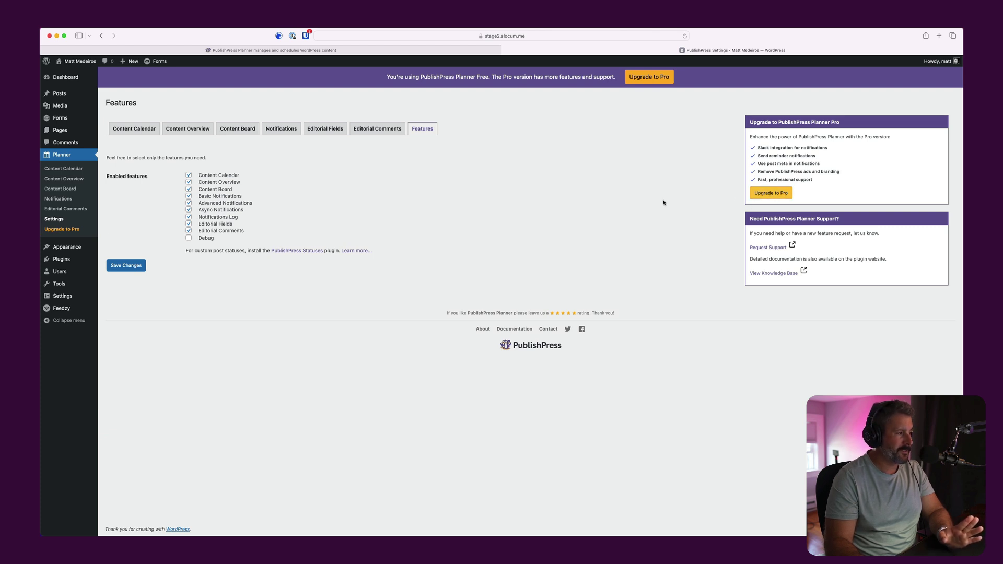
- Open the Content Overview of 11 published posts, briefly checking the publishpress.com tab
left_click(66, 179)
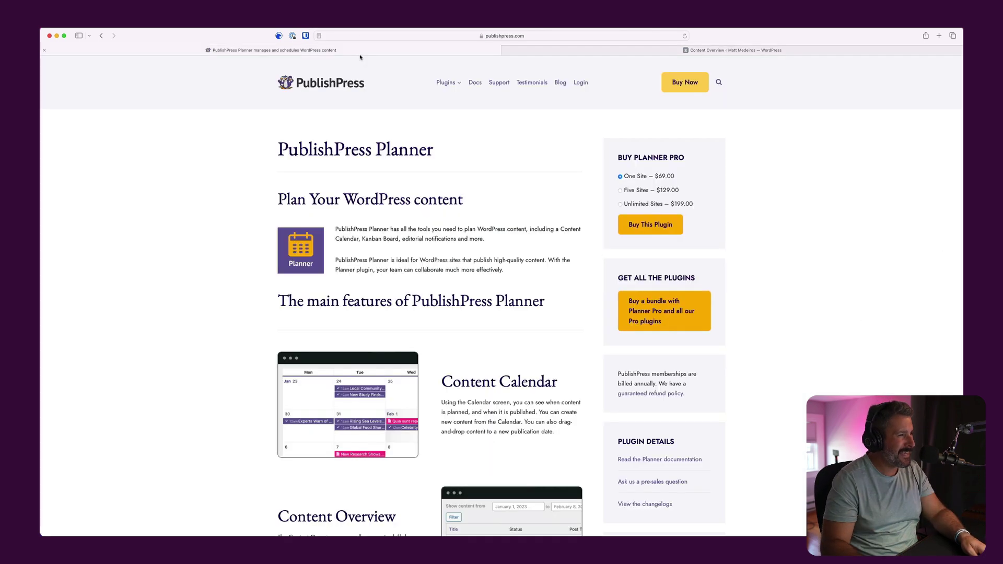
left_click(359, 51)
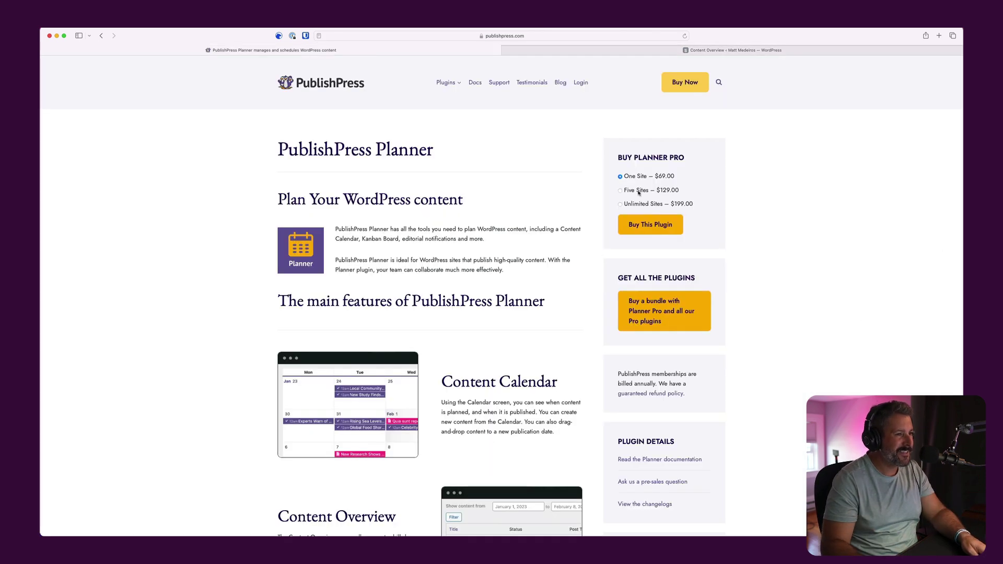
left_click(594, 51)
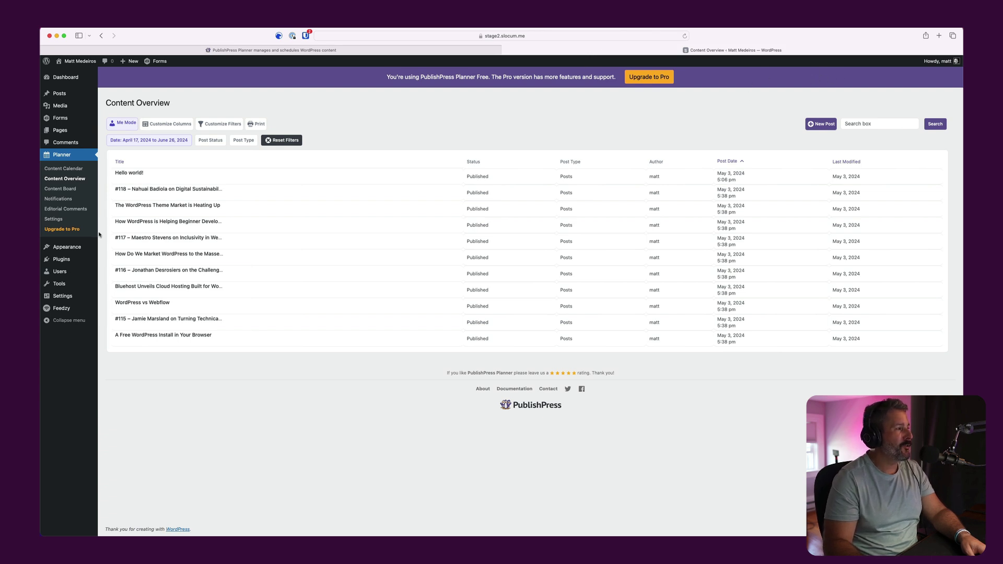
left_click(86, 211)
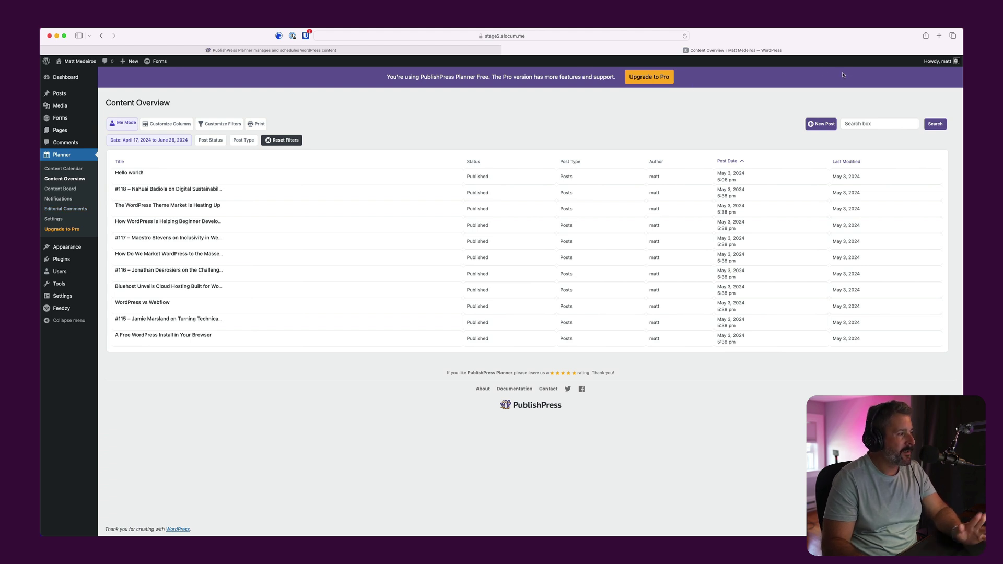
- Browse the Content Board's posts by status, then return to the publishpress.com Planner product page
left_click(61, 189)
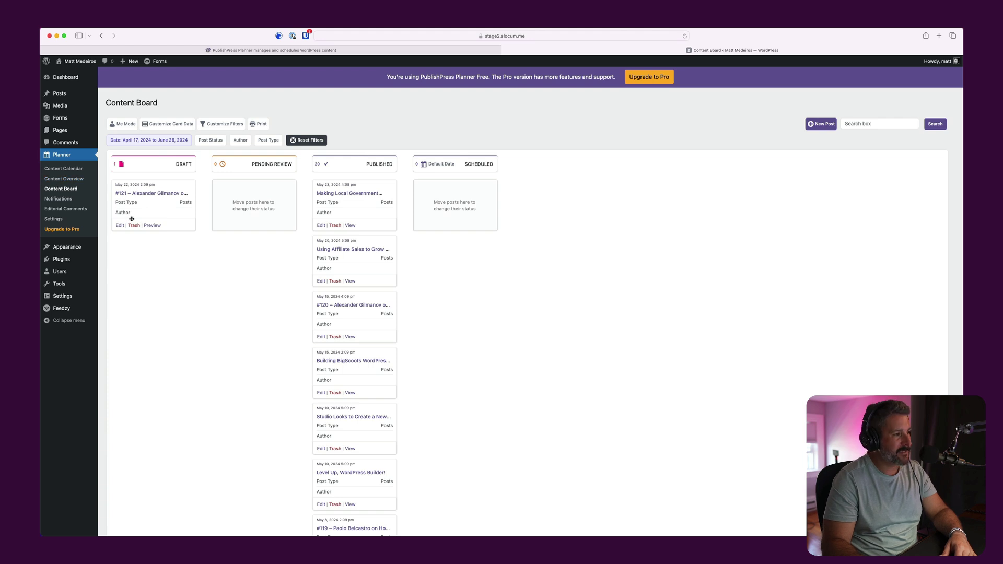
scroll(209, 261, "down", 1)
scroll(256, 286, "down", 3)
scroll(267, 271, "up", 3)
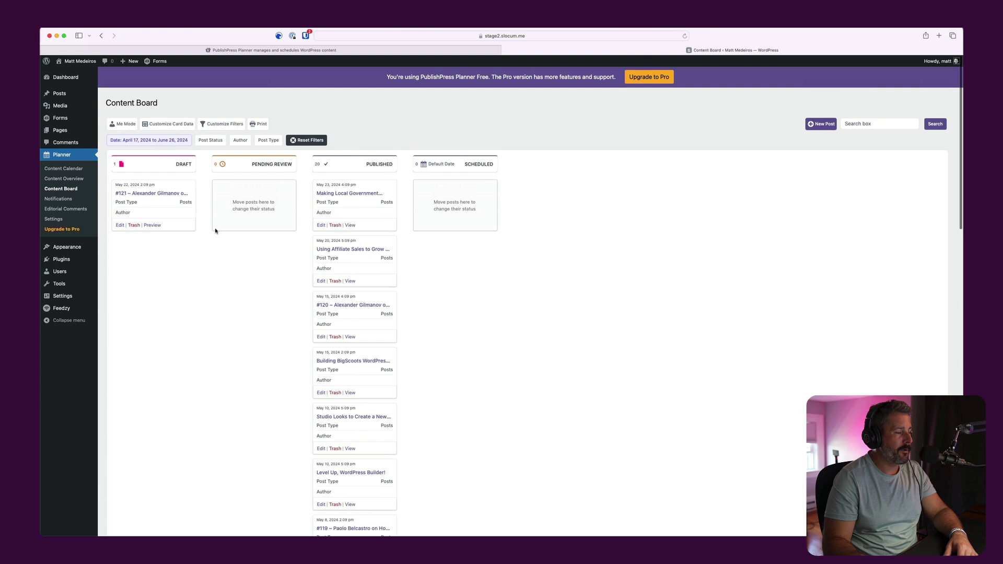
key("ctrl+shift+Tab")
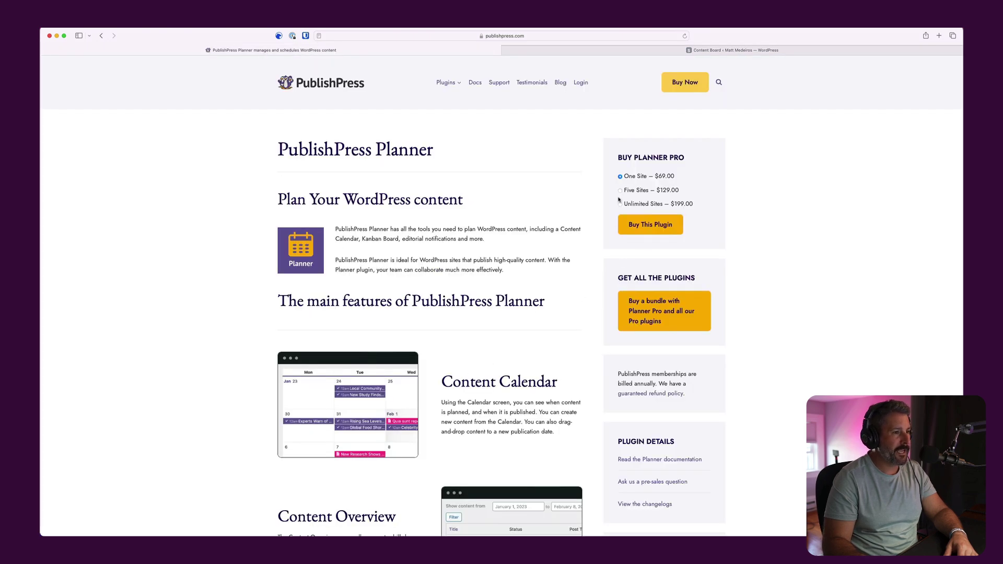
- Scroll to the Planner Free vs Pro table showing Slack, reminders, post meta and priority support as Pro-only
scroll(430, 488, "down", 10)
scroll(430, 488, "down", 10)
scroll(430, 488, "up", 10)
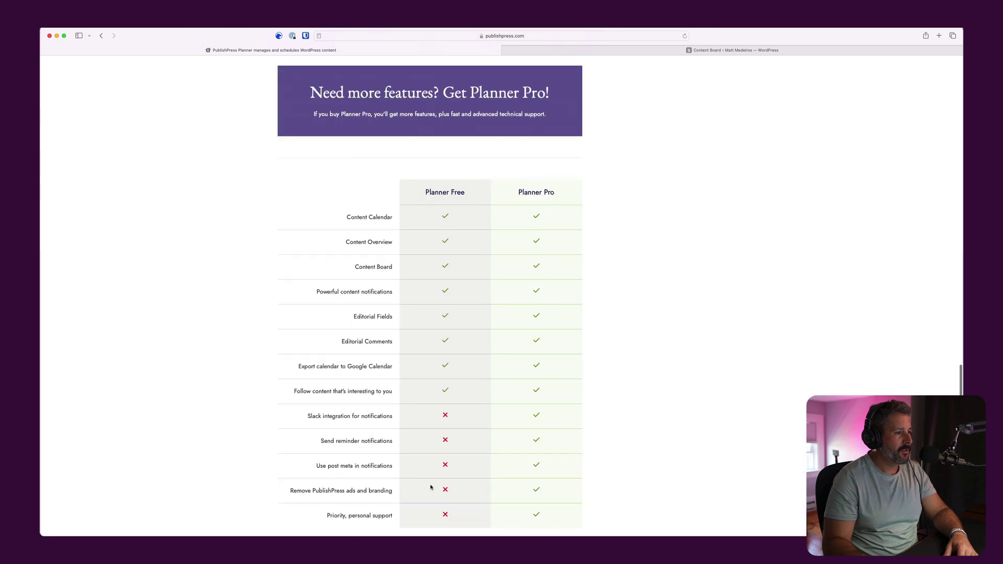
scroll(430, 488, "down", 4)
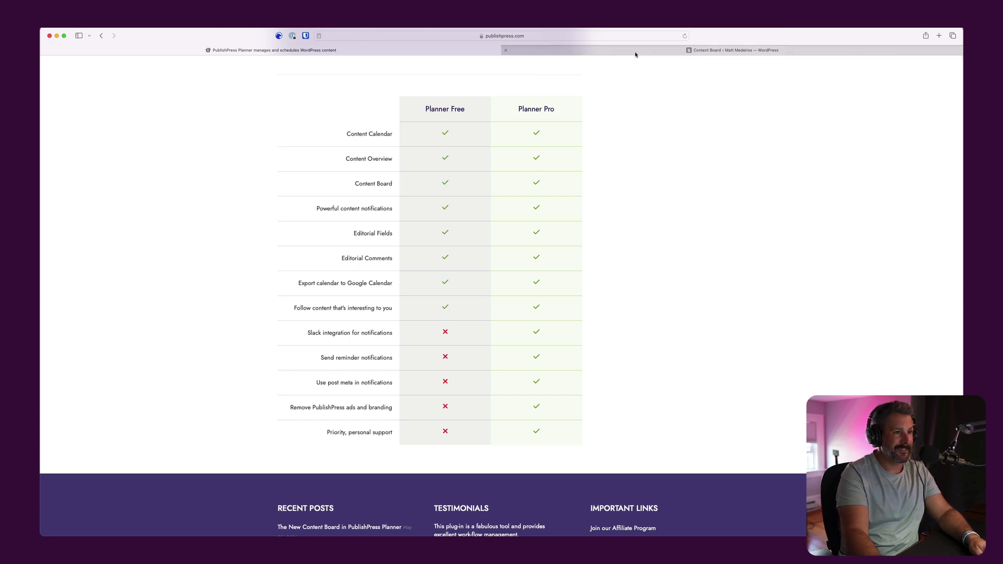
mouse_move(636, 52)
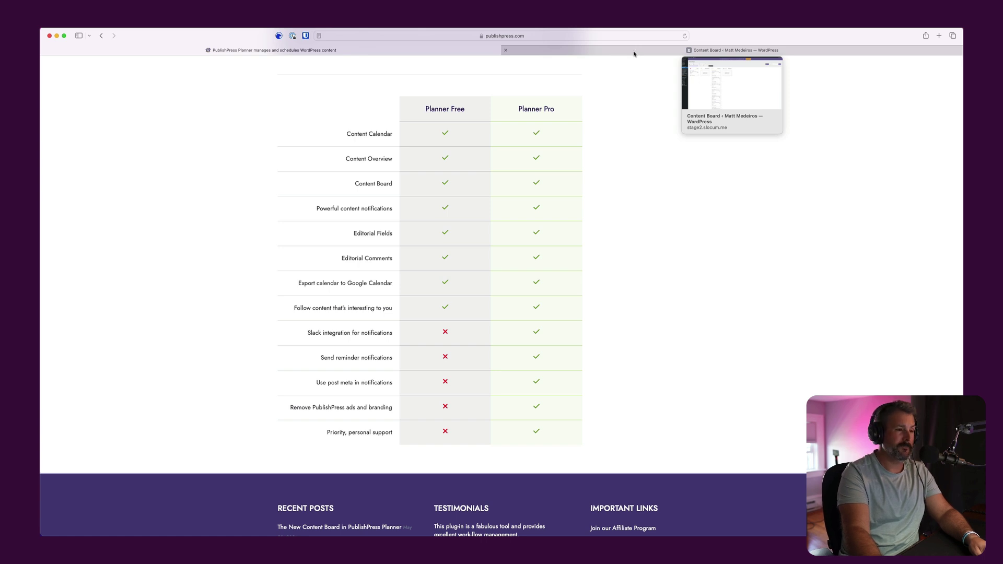